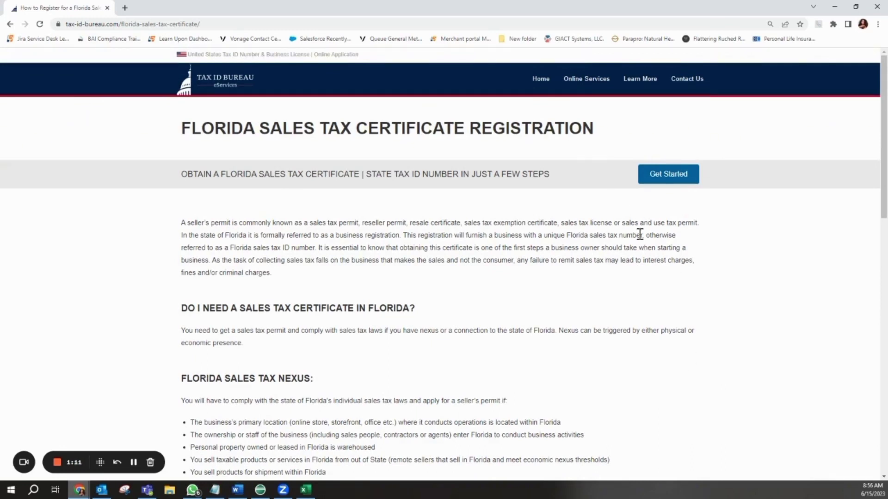
# - Open the Florida Sales Tax Application form from the sales tax certificate registration page
pyautogui.scroll(-12, 694, 328)
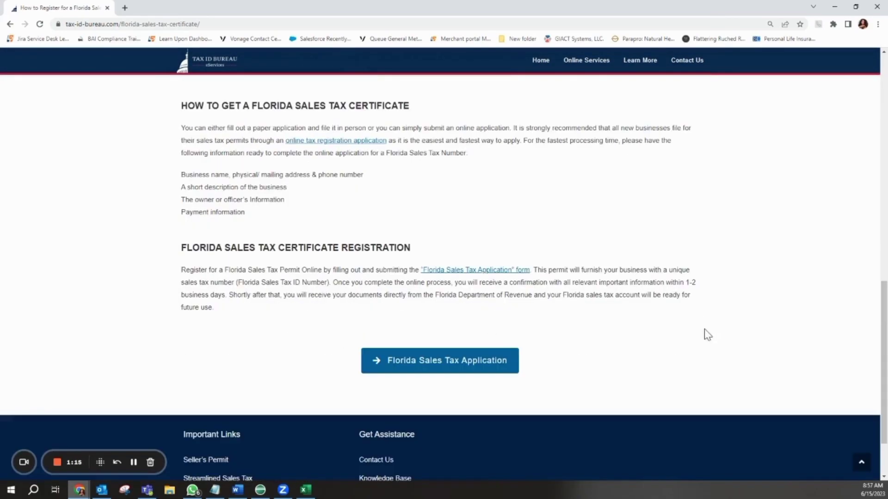
pyautogui.scroll(5, 613, 351)
pyautogui.scroll(7, 700, 312)
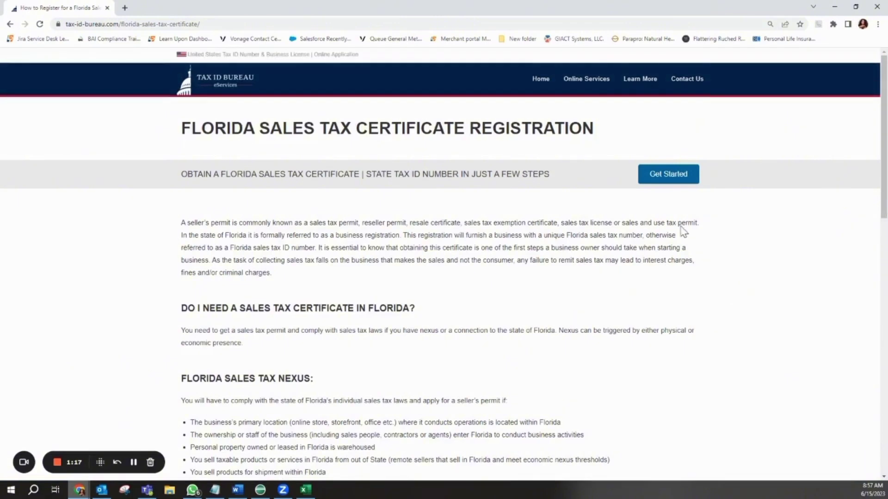
pyautogui.click(669, 180)
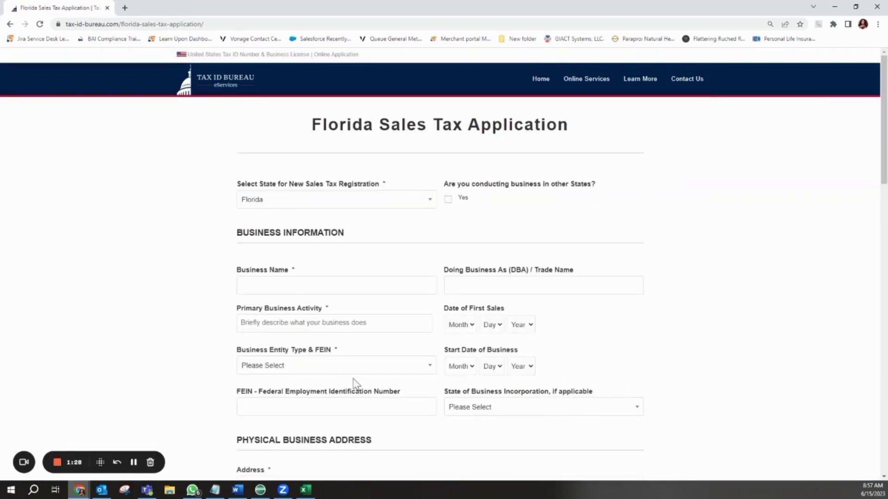
# - Set the business entity type to Sole Proprietorship - No FEIN Required
pyautogui.scroll(-3, 357, 388)
pyautogui.scroll(3, 376, 396)
pyautogui.click(454, 285)
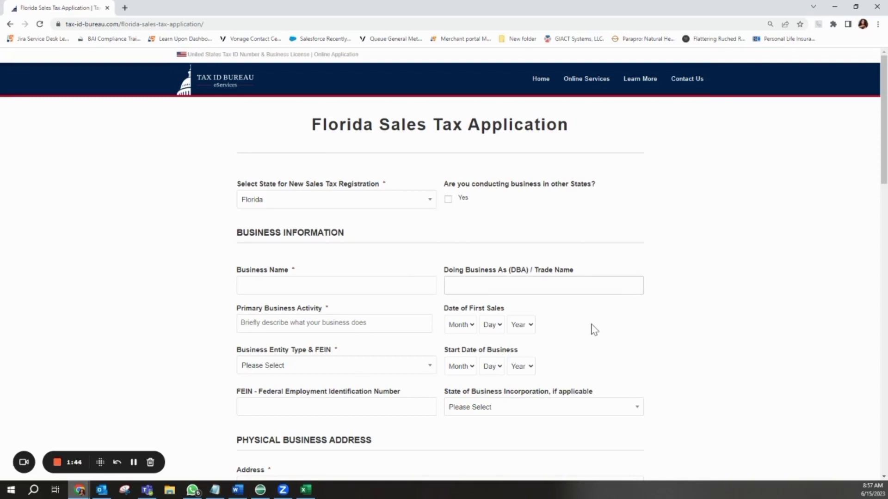
pyautogui.click(239, 318)
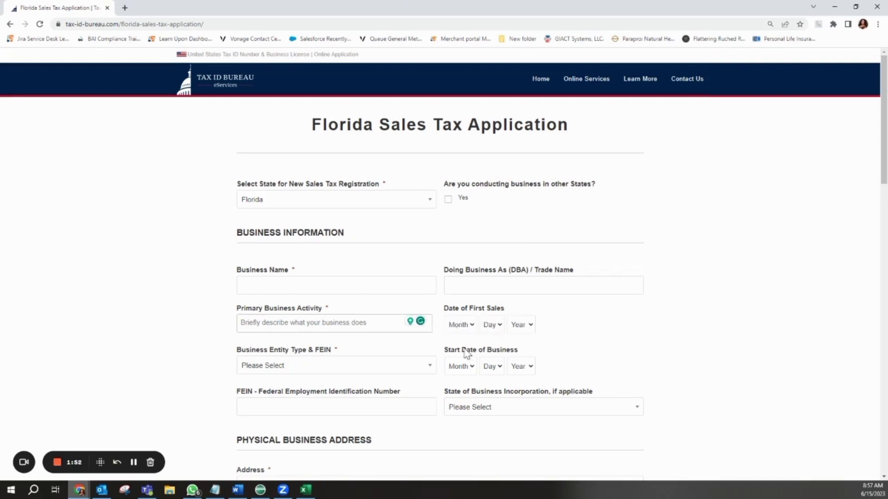
pyautogui.scroll(-2, 523, 365)
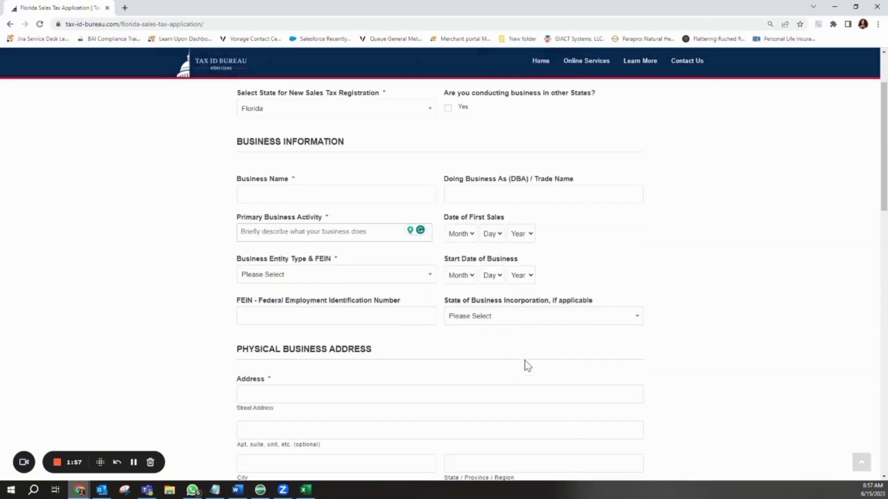
pyautogui.click(310, 277)
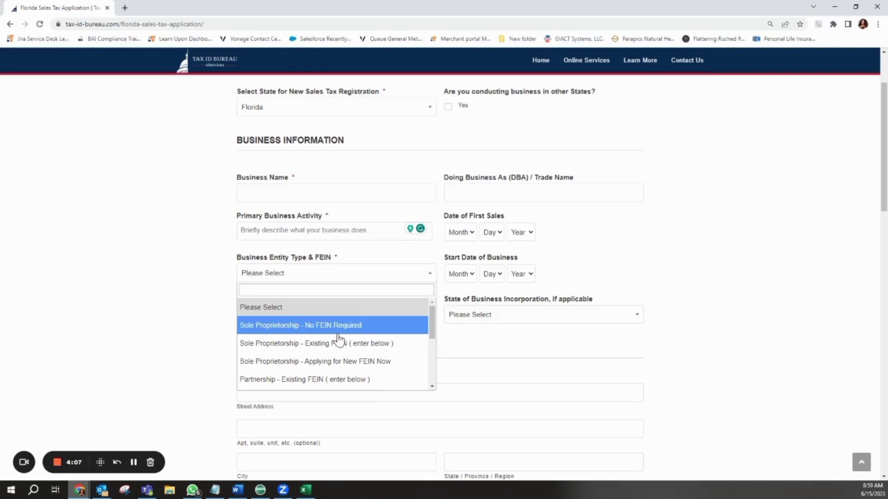
pyautogui.click(340, 331)
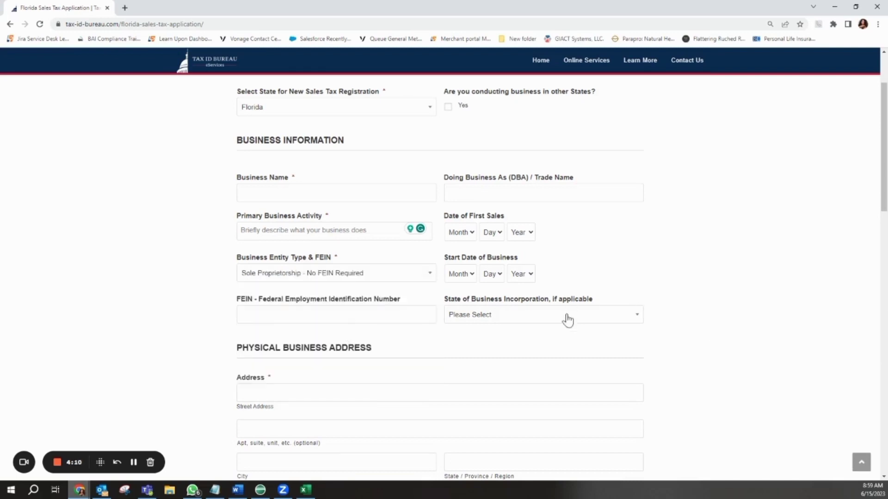
# - Check the state of incorporation choices and look through the other business entity types without changing the selection
pyautogui.click(601, 315)
pyautogui.click(692, 321)
pyautogui.click(360, 278)
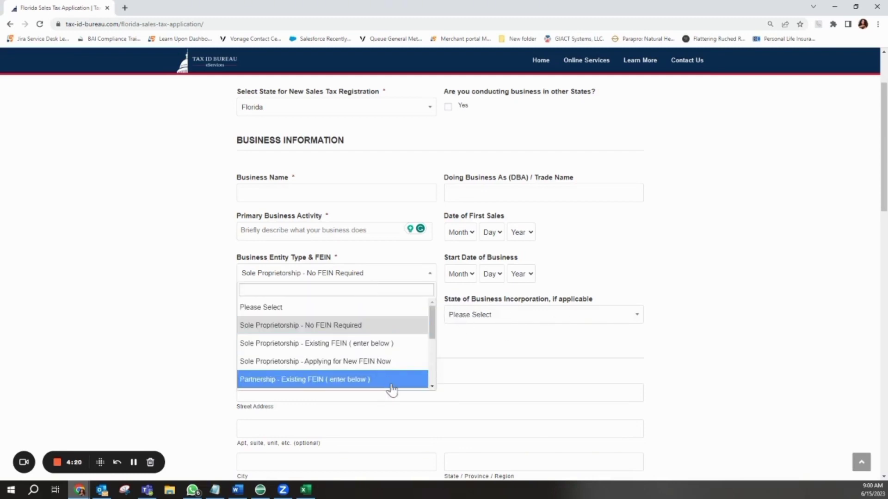
pyautogui.scroll(-3, 340, 367)
pyautogui.scroll(1, 338, 360)
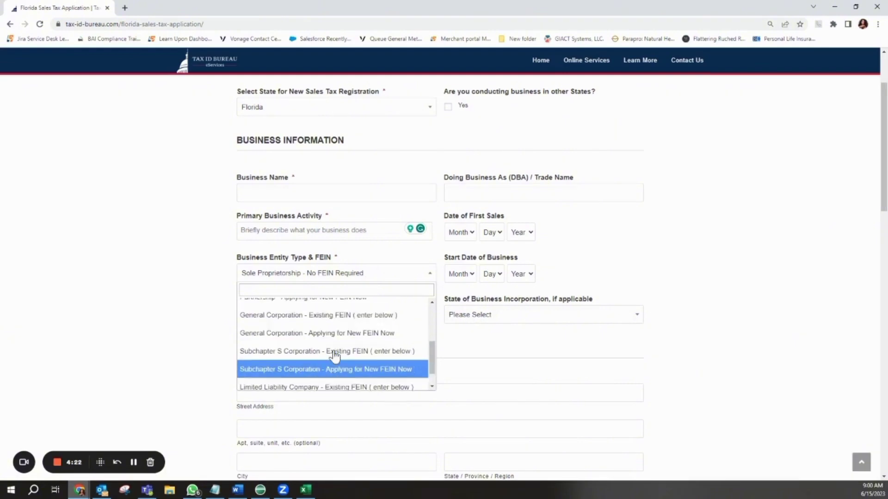
pyautogui.scroll(2, 336, 356)
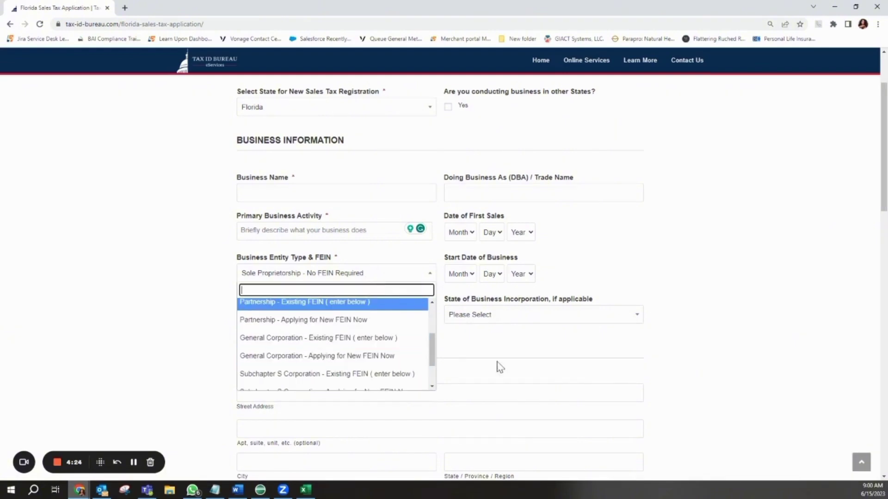
pyautogui.click(720, 347)
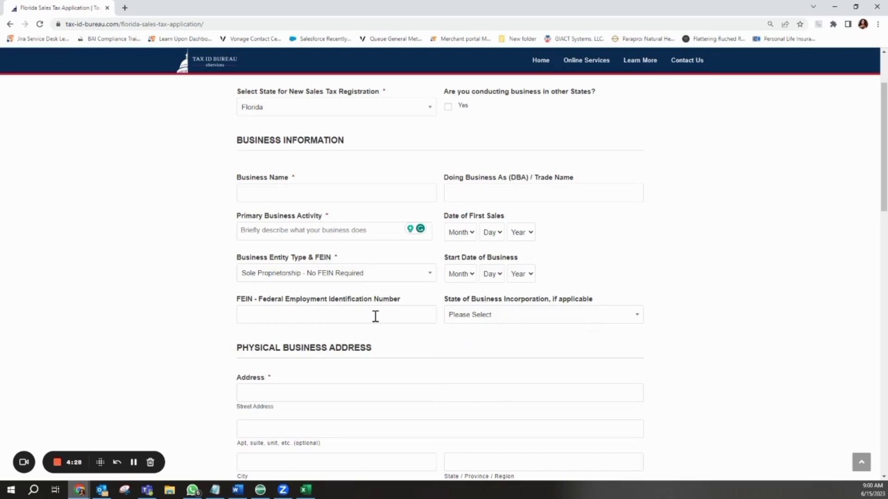
# - Examine the physical business address, primary owner and business contact sections of the application
pyautogui.scroll(-3, 496, 333)
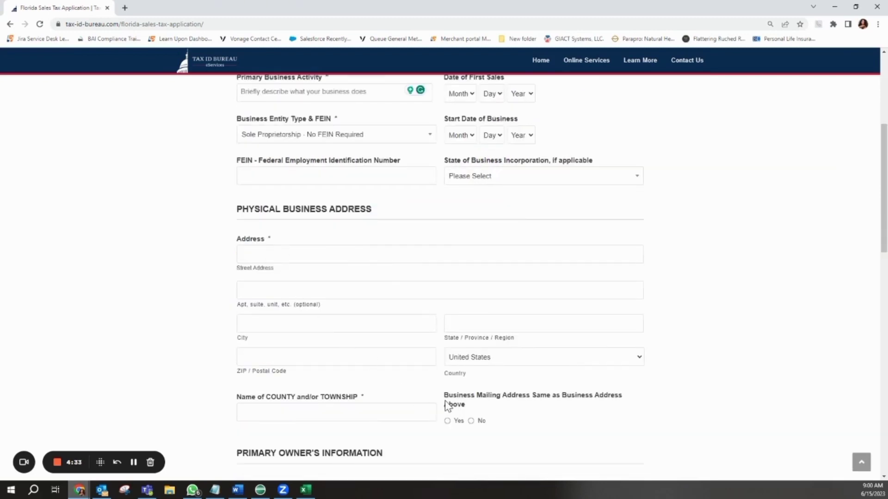
pyautogui.scroll(-1, 545, 323)
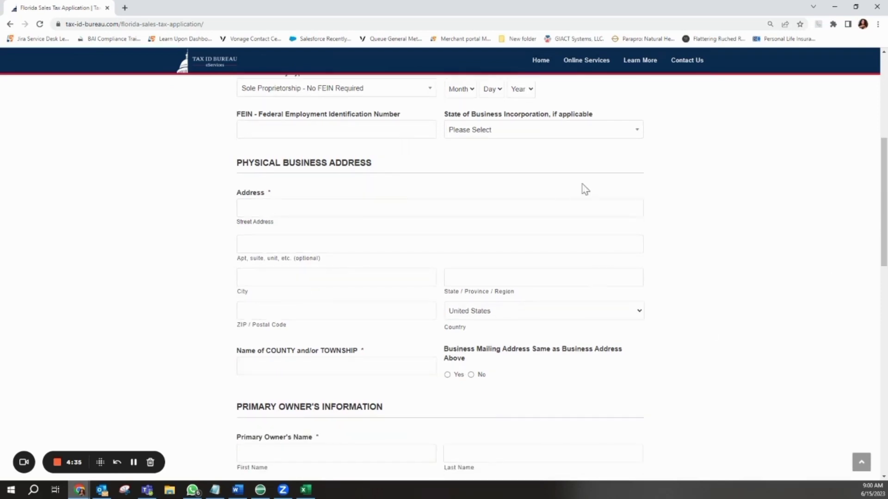
pyautogui.scroll(-3, 546, 412)
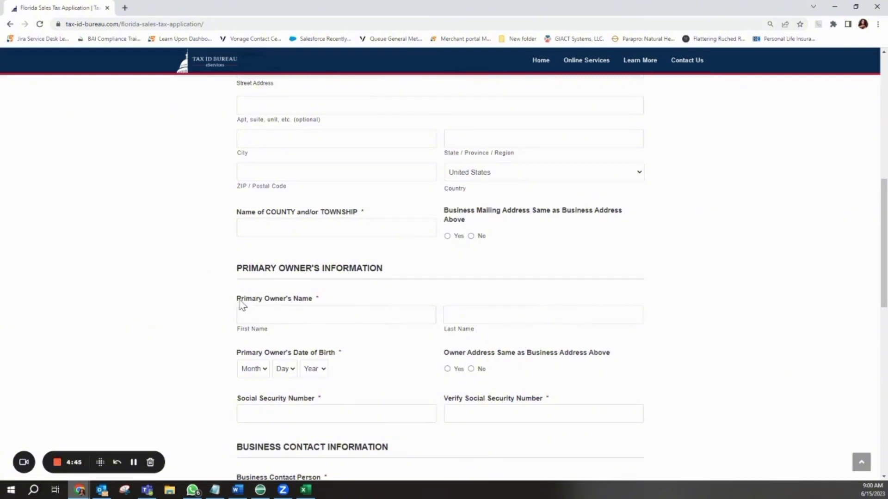
pyautogui.moveTo(238, 299); pyautogui.dragTo(313, 299)
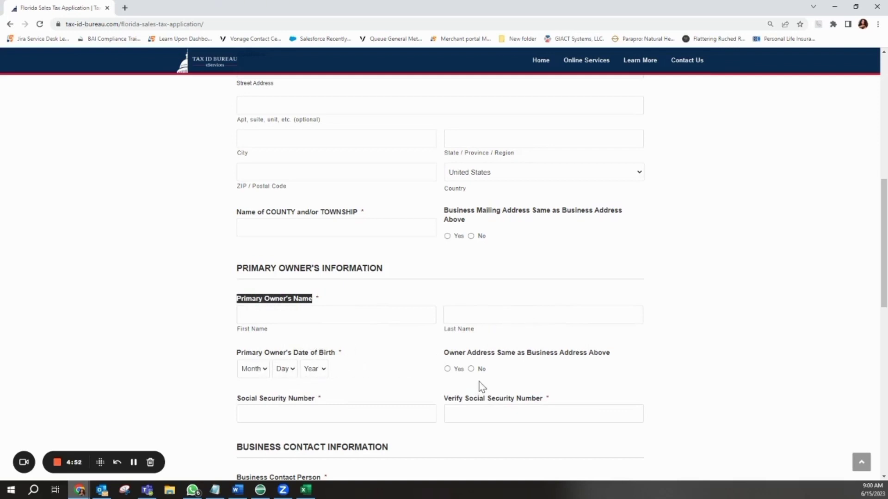
pyautogui.scroll(-2, 531, 370)
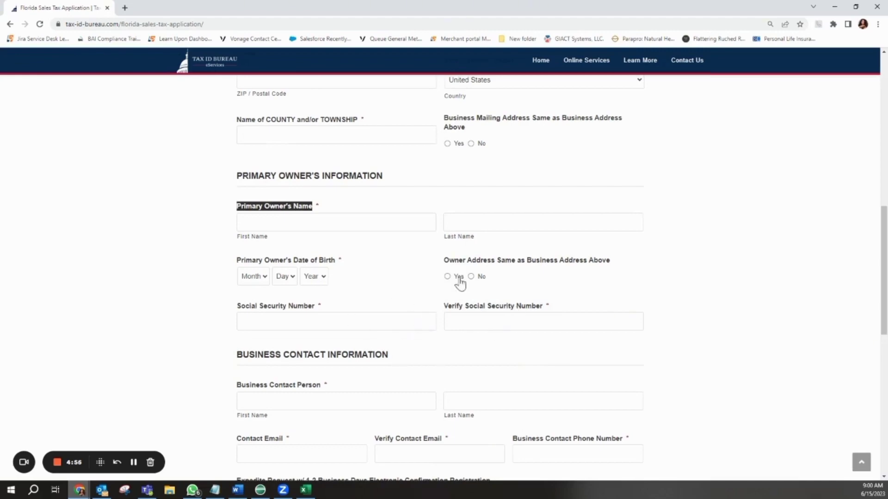
pyautogui.scroll(8, 477, 329)
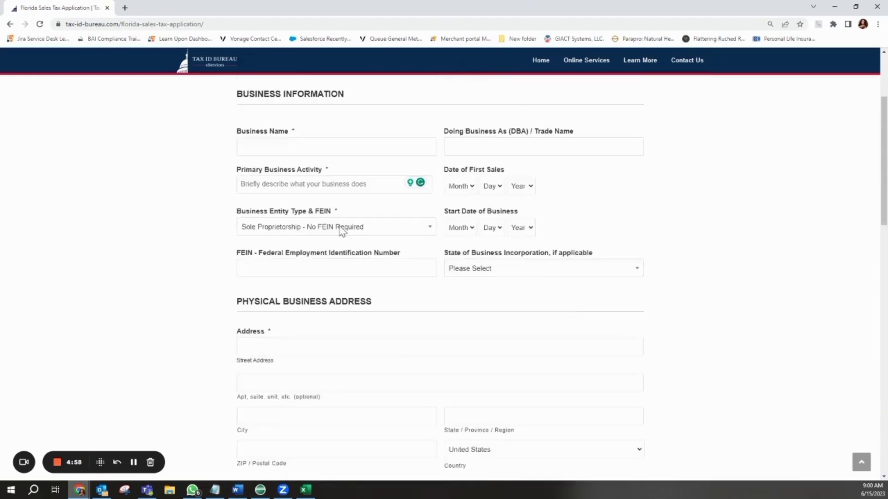
pyautogui.scroll(-9, 477, 352)
pyautogui.scroll(2, 527, 277)
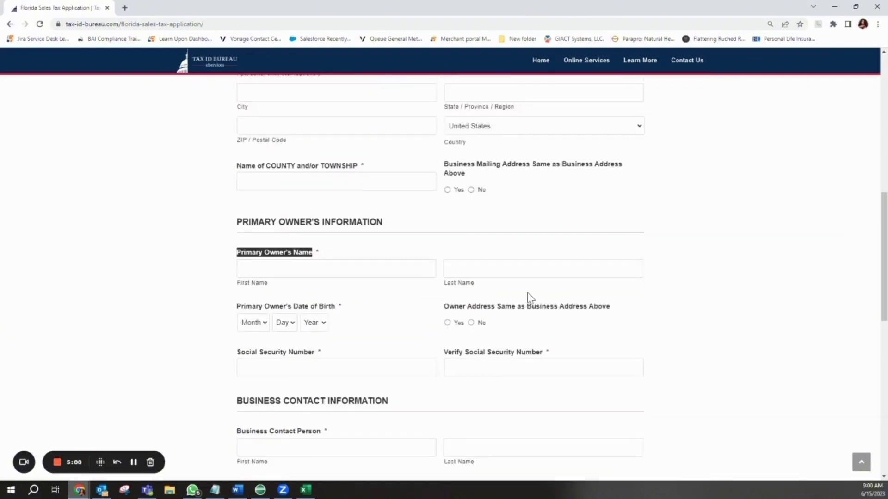
pyautogui.scroll(-2, 488, 370)
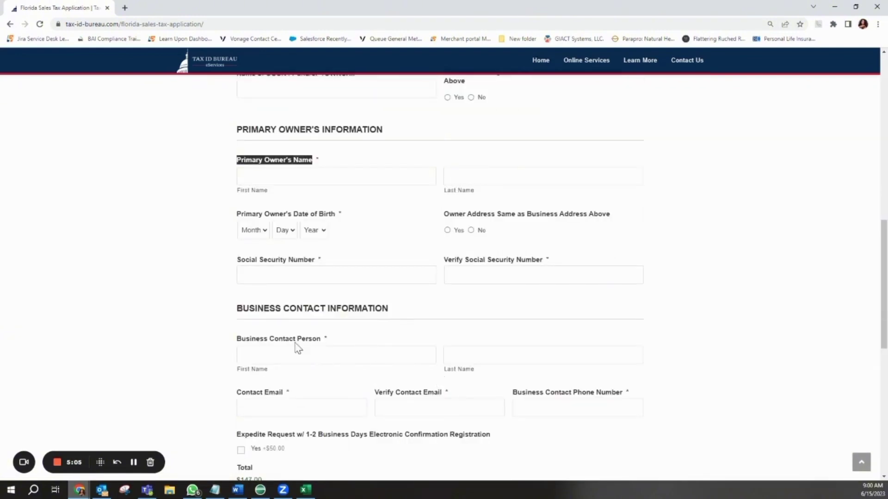
pyautogui.scroll(-2, 363, 341)
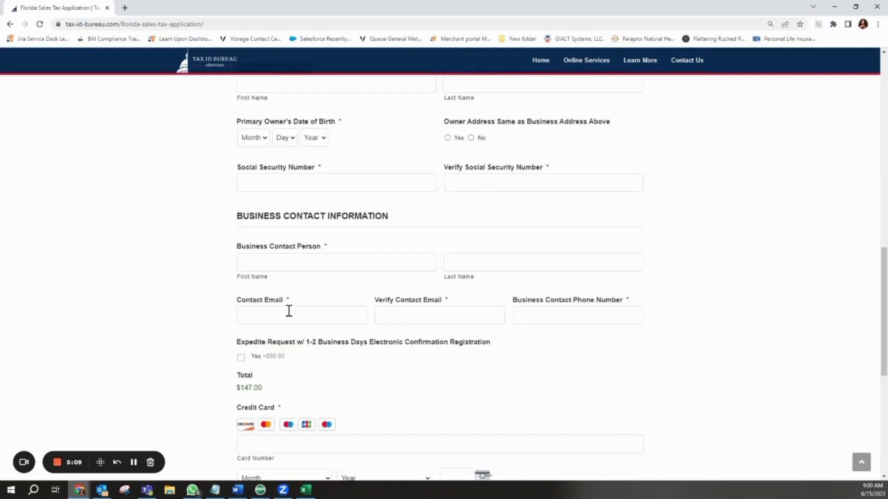
pyautogui.scroll(-1, 301, 394)
pyautogui.scroll(2, 379, 381)
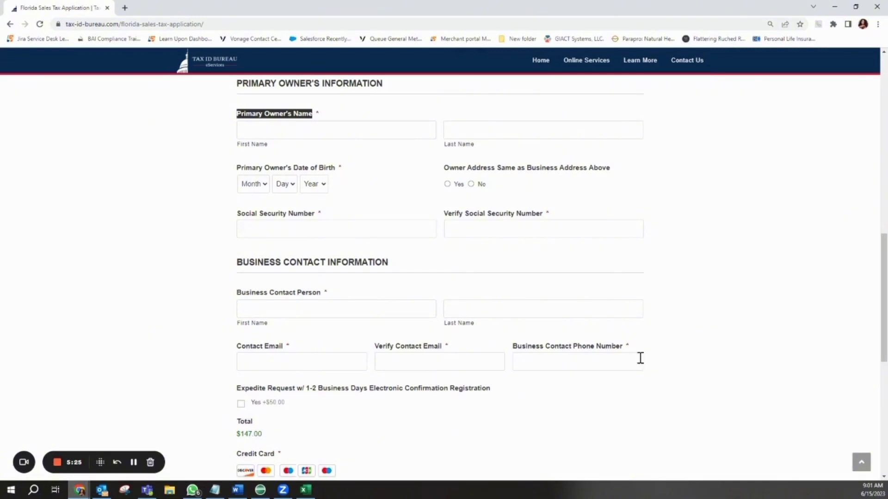
# - Try the $50.00 expedite request option to check its effect on the total, and clear it again
pyautogui.scroll(-3, 516, 376)
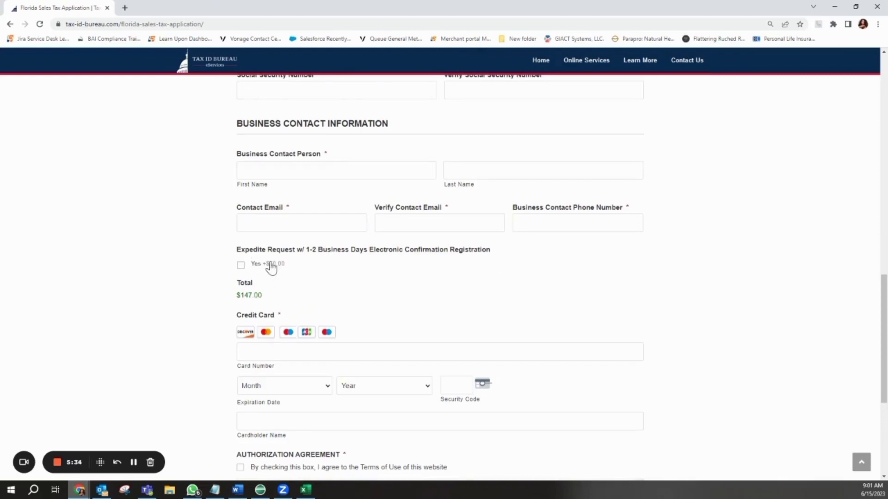
pyautogui.click(240, 266)
pyautogui.moveTo(240, 296); pyautogui.dragTo(267, 294)
pyautogui.click(241, 266)
# - Examine the credit card fields, the authorization agreement and the submission area at the end of the form
pyautogui.scroll(-4, 393, 360)
pyautogui.scroll(3, 354, 305)
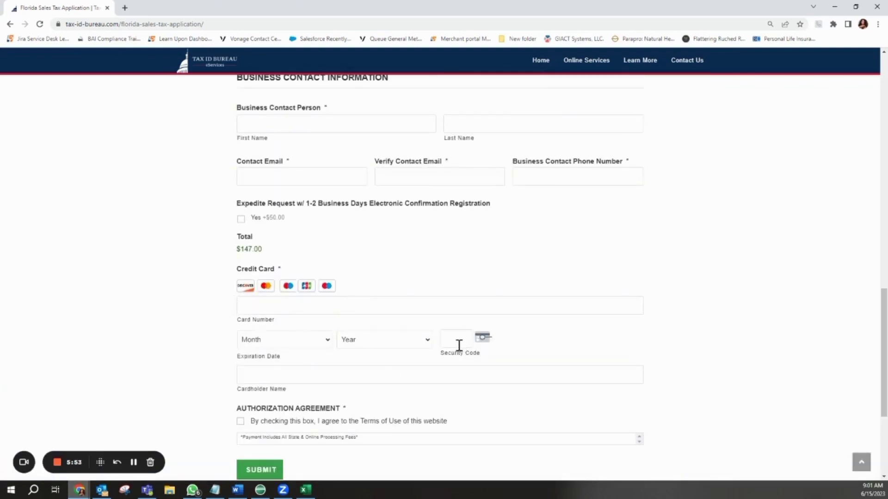
pyautogui.scroll(-1, 427, 355)
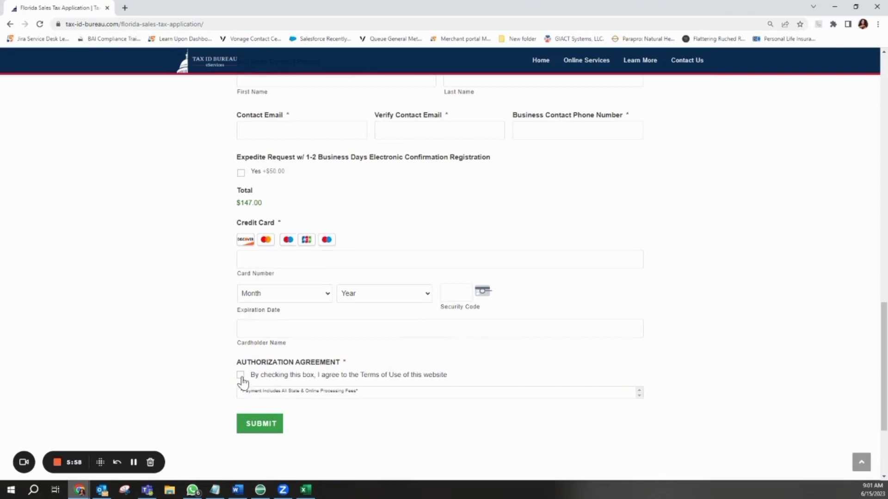
pyautogui.click(260, 424)
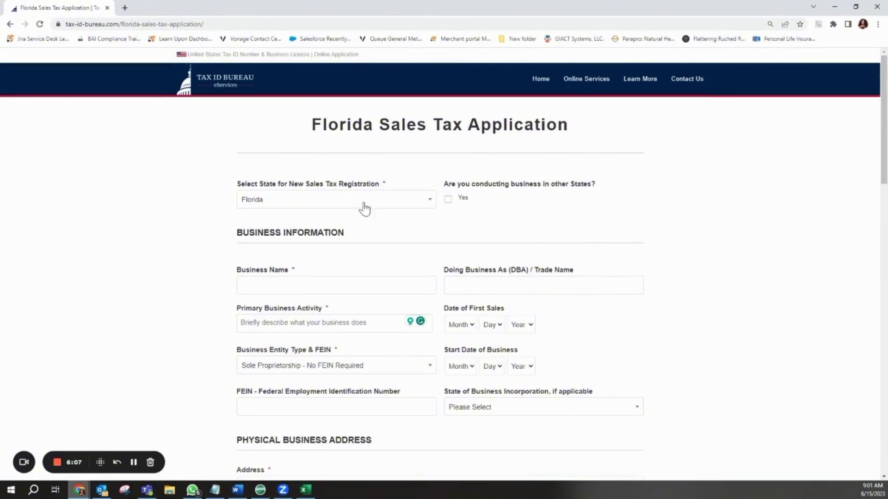
pyautogui.scroll(-1, 386, 348)
pyautogui.scroll(-3, 387, 348)
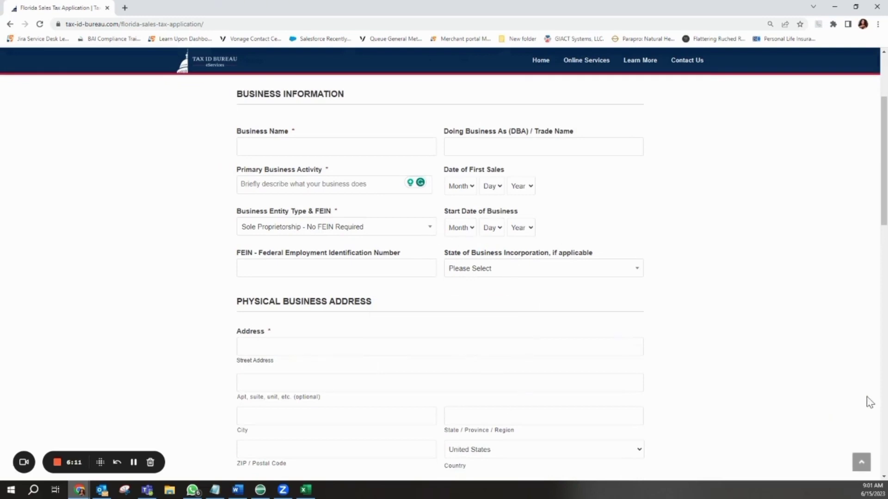
pyautogui.scroll(3, 864, 402)
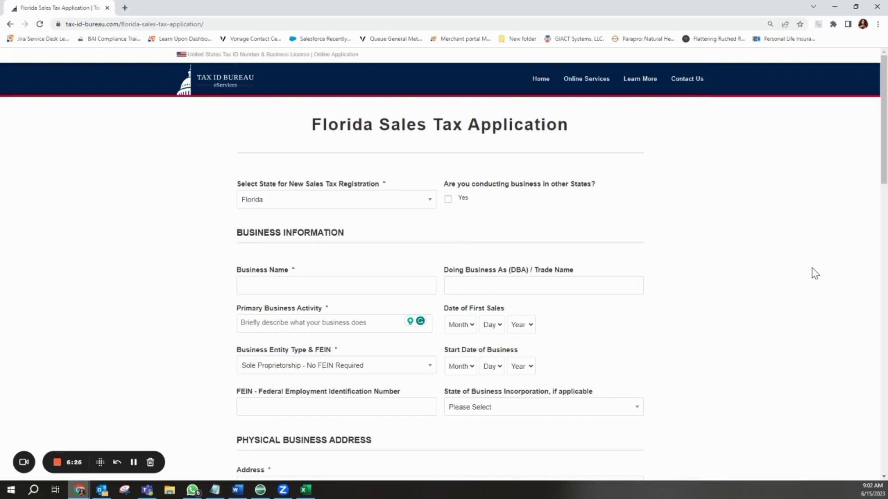
pyautogui.scroll(-4, 769, 264)
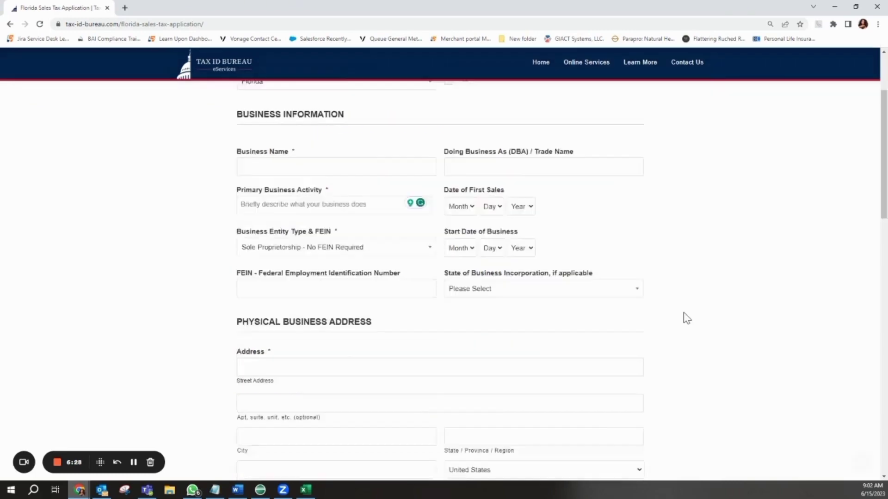
pyautogui.scroll(4, 601, 301)
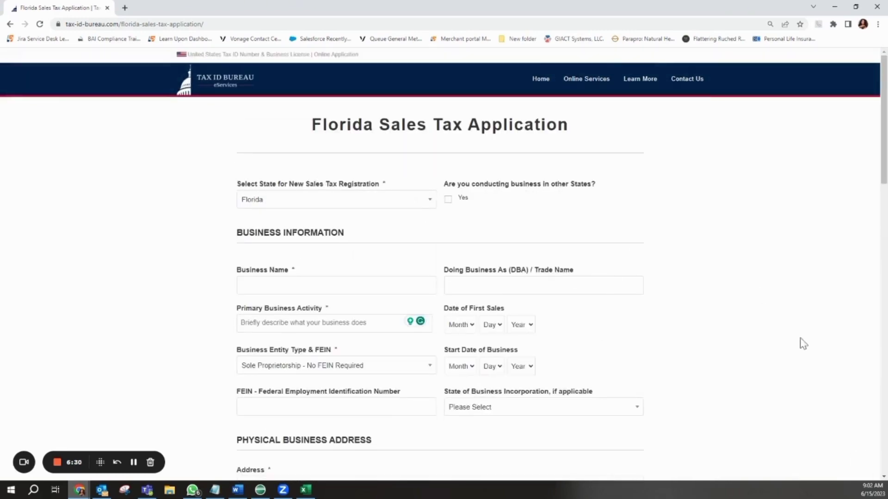